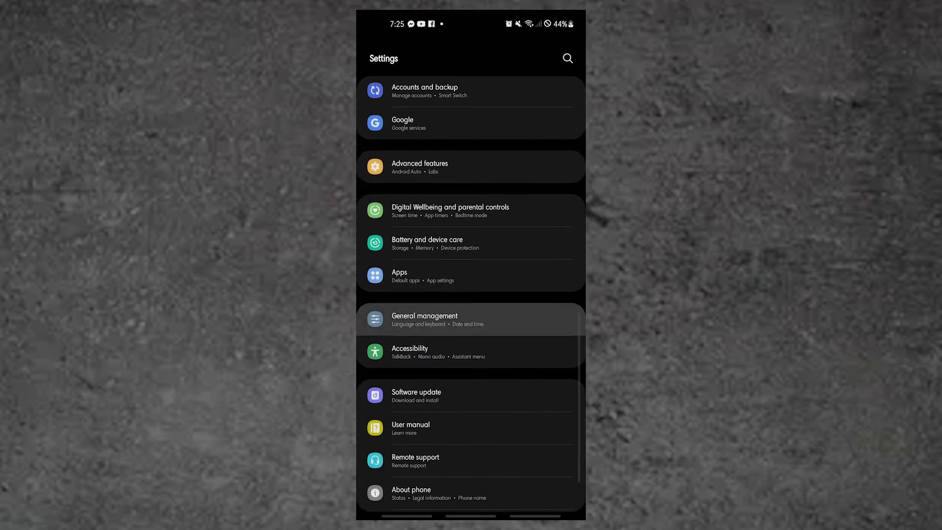
- Navigate General management > Reset > Reset network settings to the final Reset settings warning
left_click(472, 320)
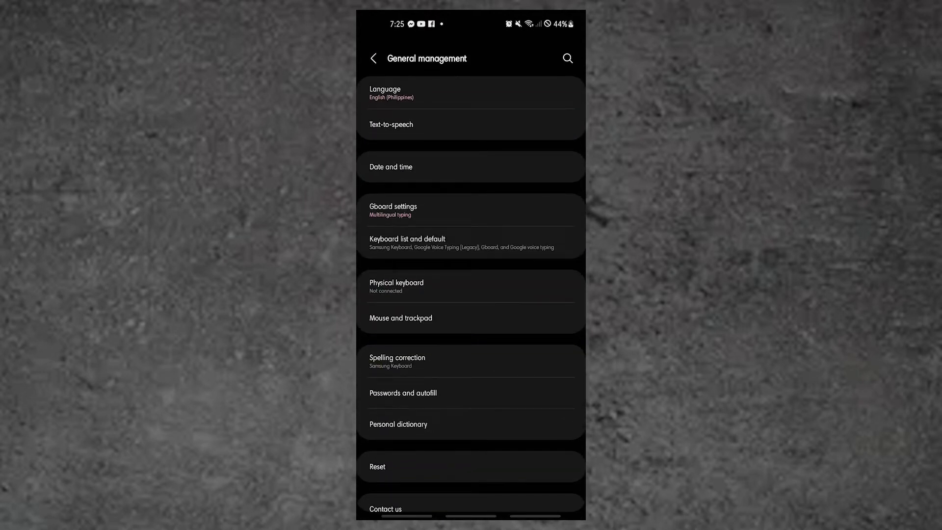
left_click(471, 467)
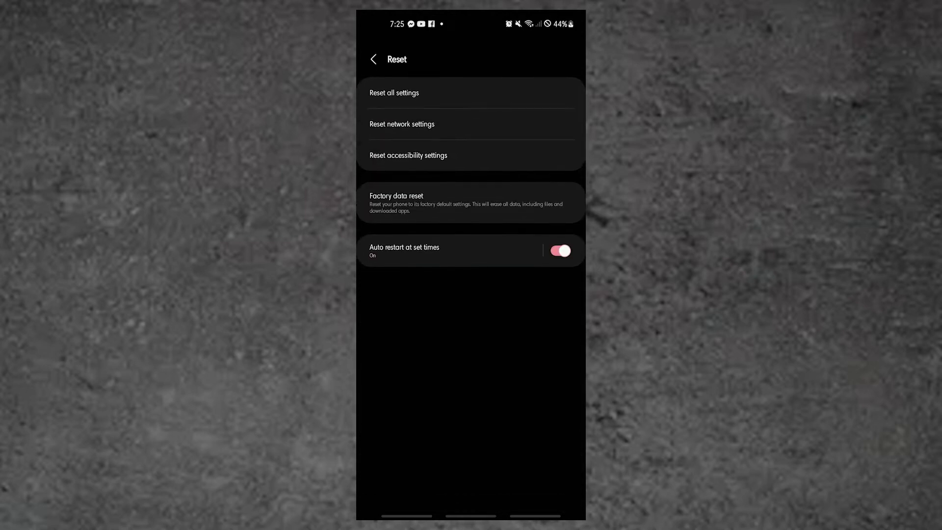
left_click(472, 123)
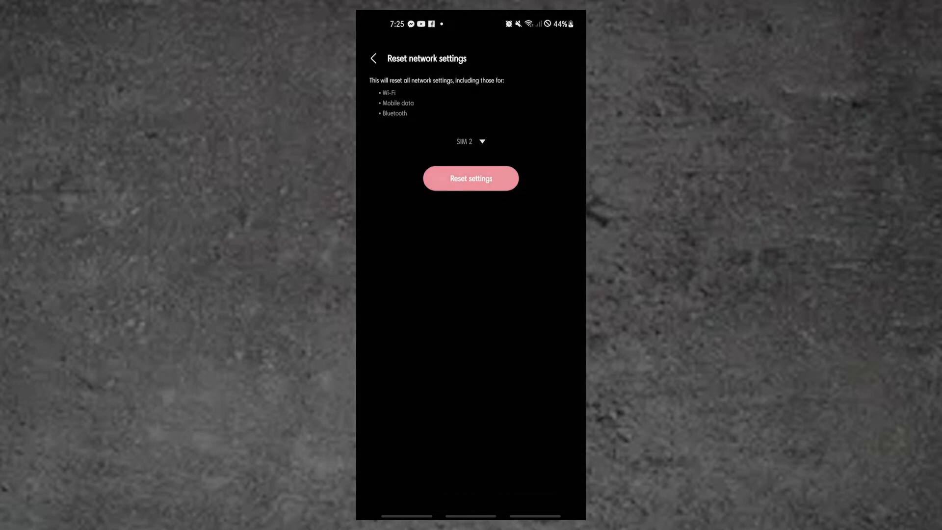
left_click(471, 179)
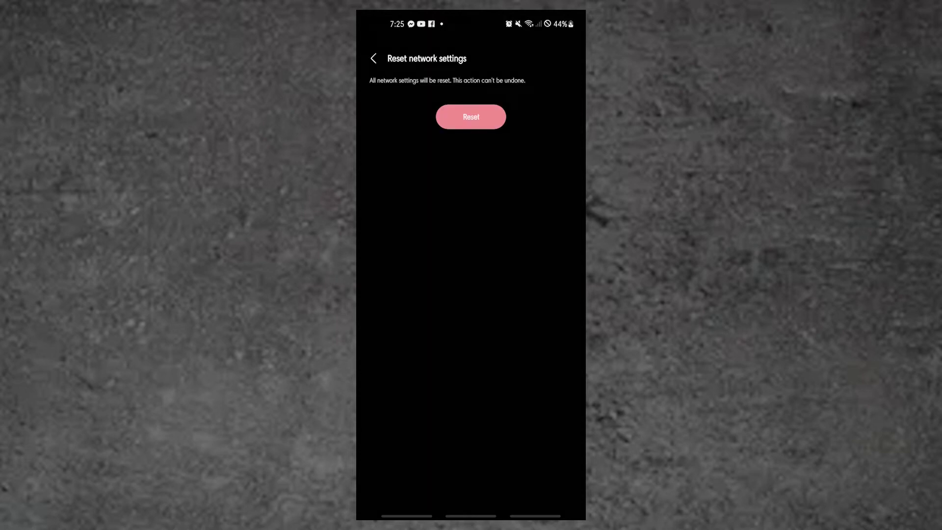